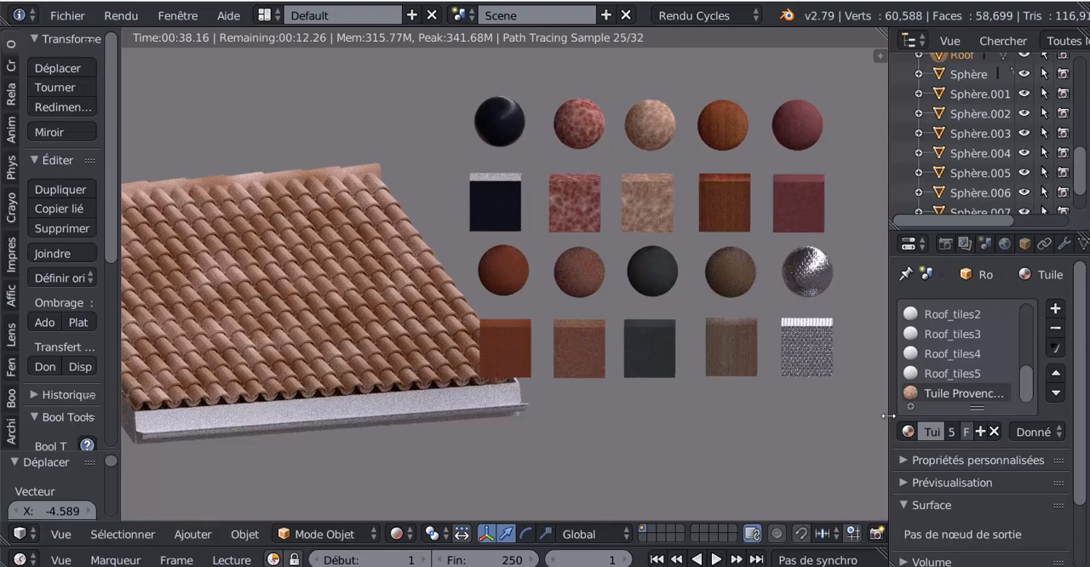
drag(889, 415, 925, 416)
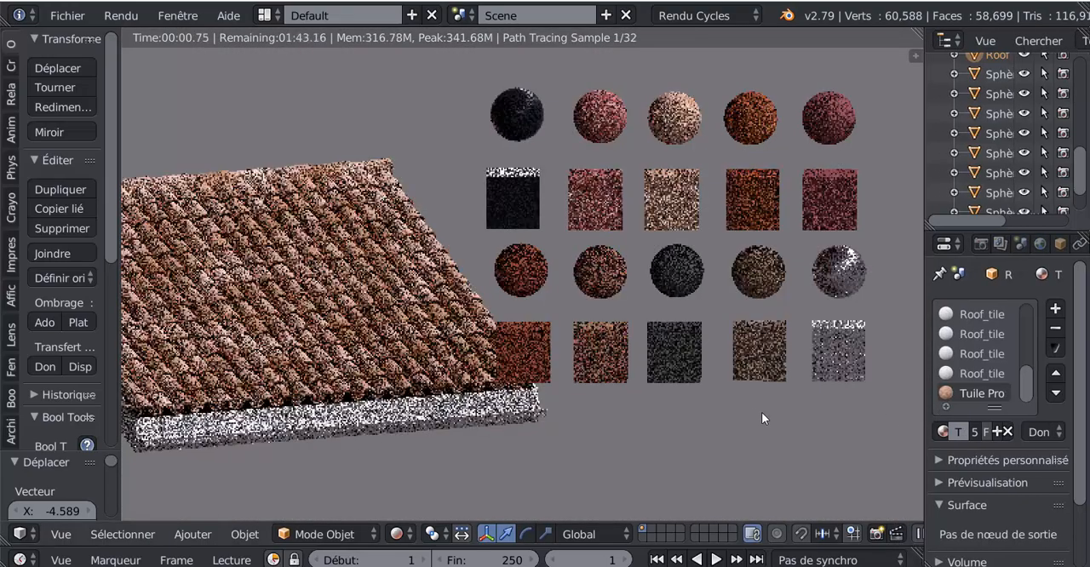
shift+middle_drag(761, 413, 822, 424)
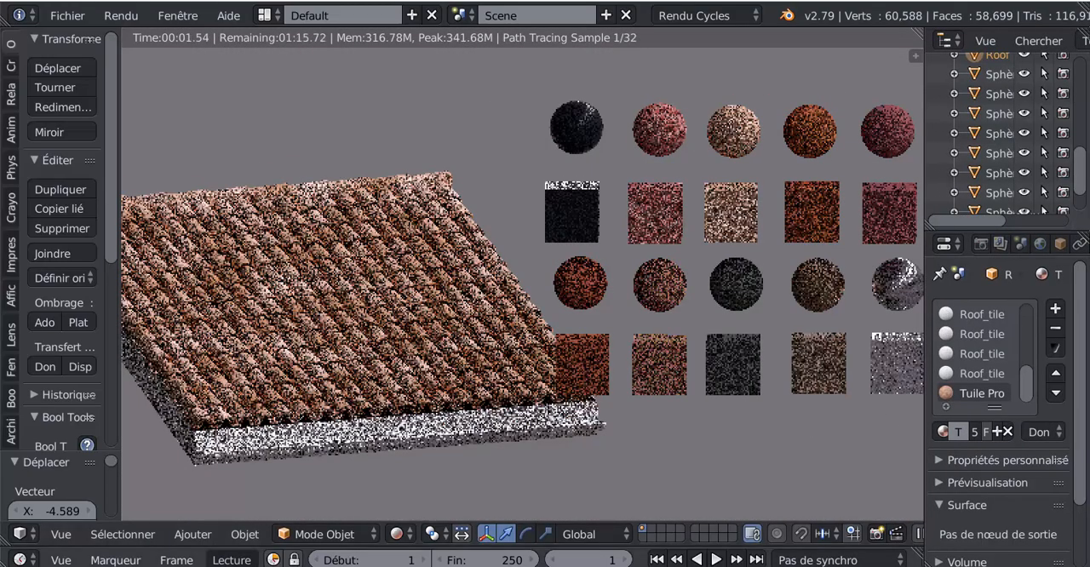
click(239, 538)
mouse_move(193, 534)
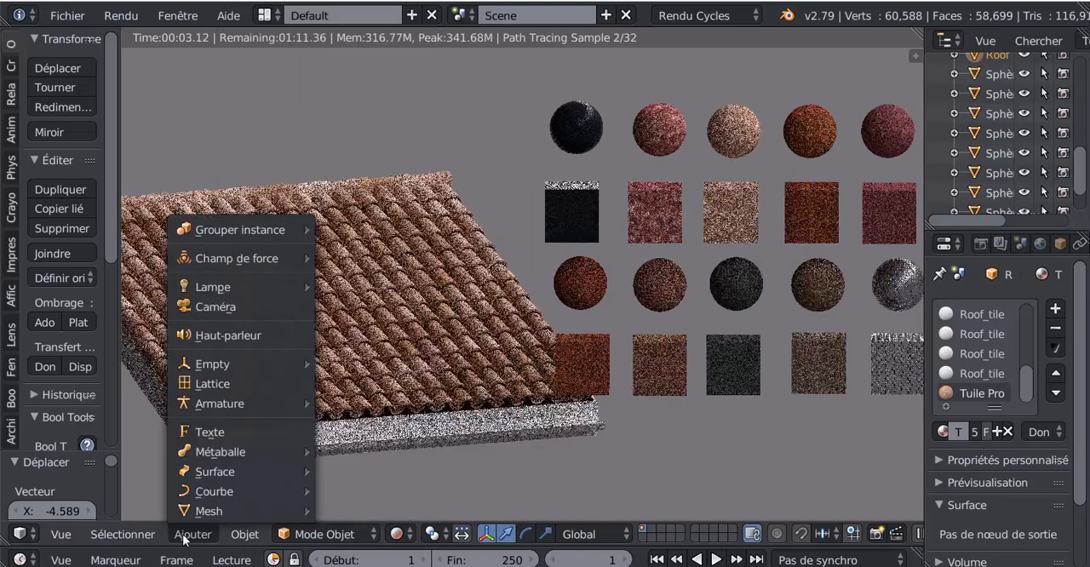
mouse_move(205, 511)
mouse_move(367, 509)
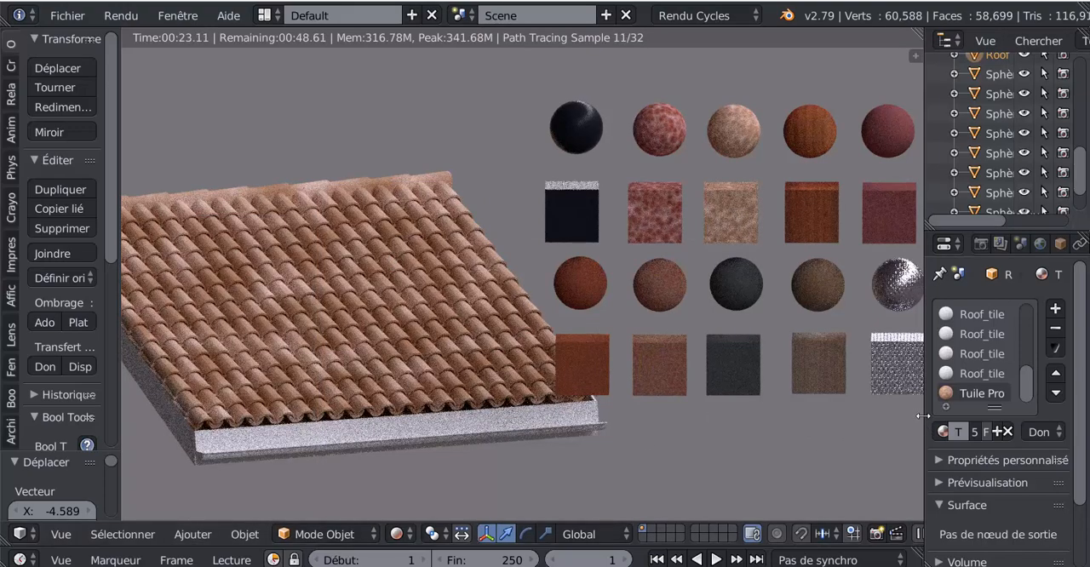
Step: Replace the material in the roof's last slot with Tuile rouge Autopeint
drag(923, 421, 877, 419)
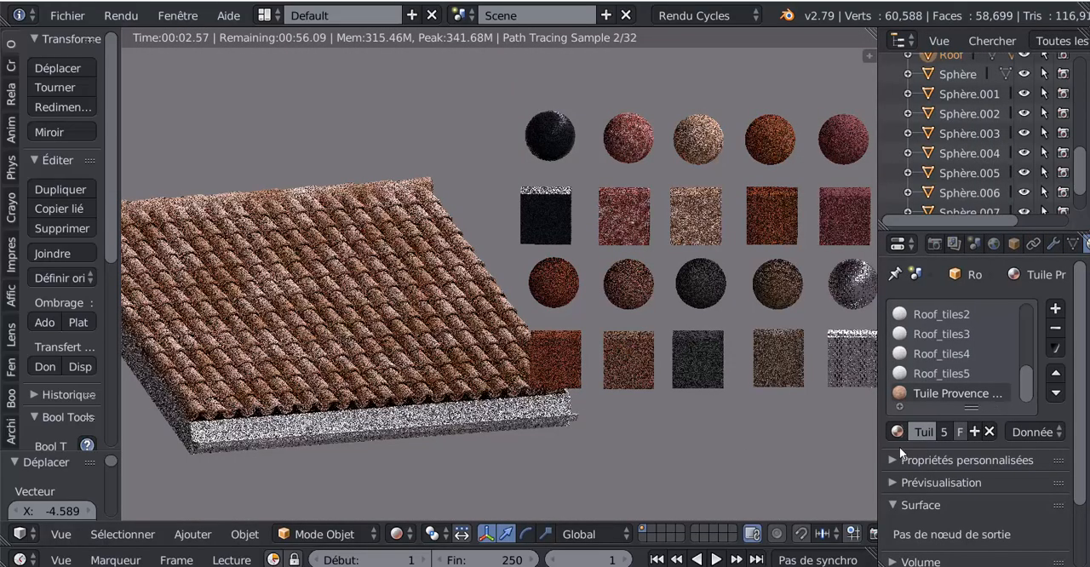
click(899, 432)
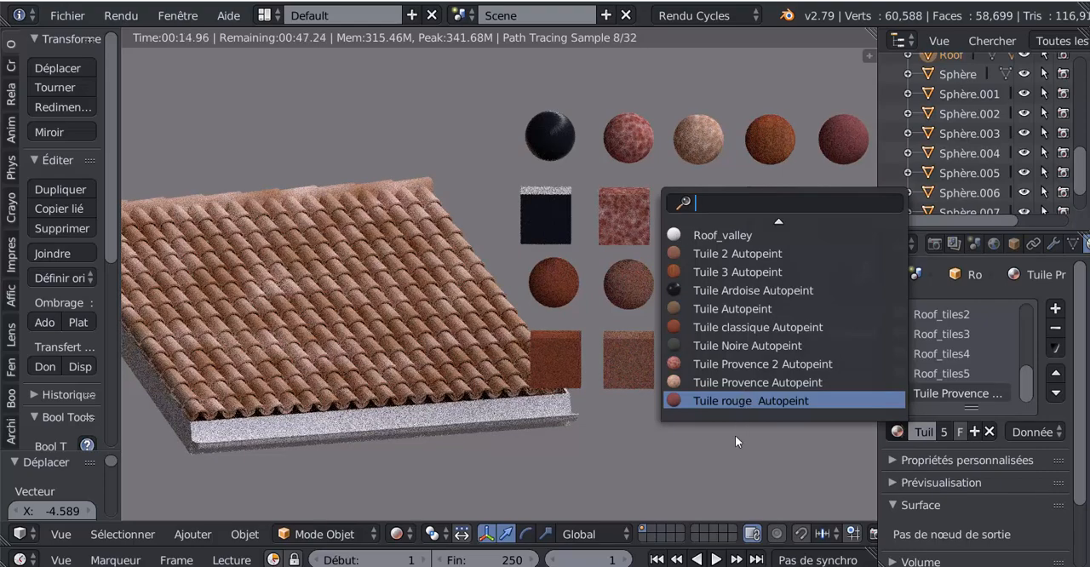
key(Return)
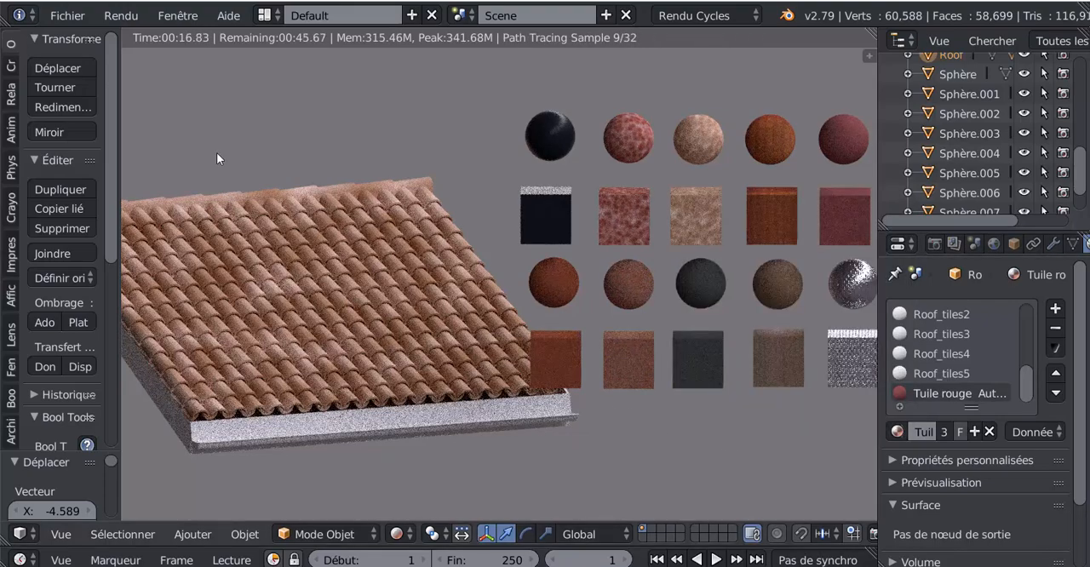
Step: Select all the Tuile materials in Panel N°7 AutoPeint Toiture.blend for appending, but cancel the import
click(81, 17)
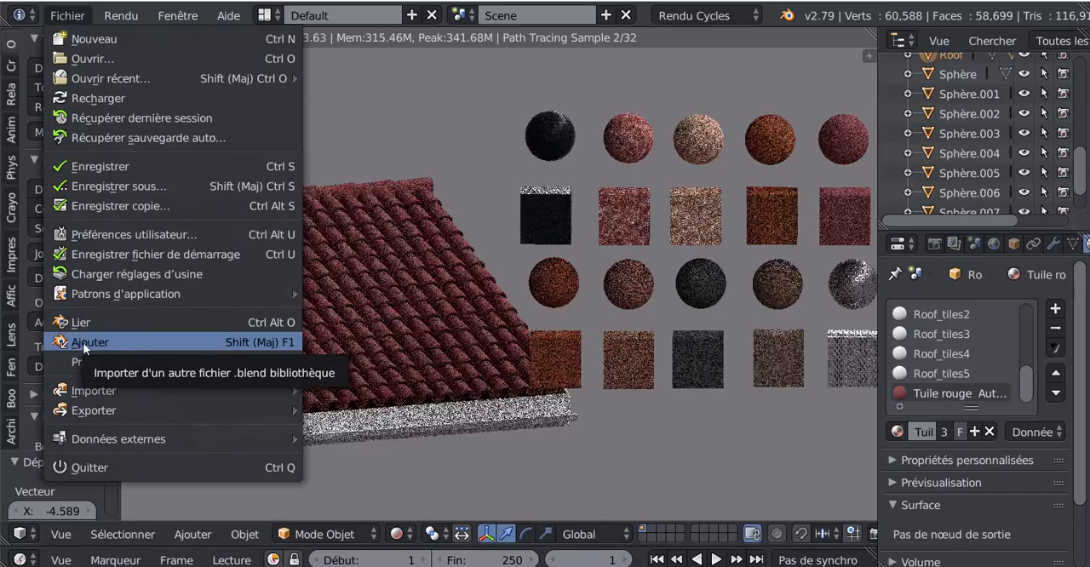
click(83, 342)
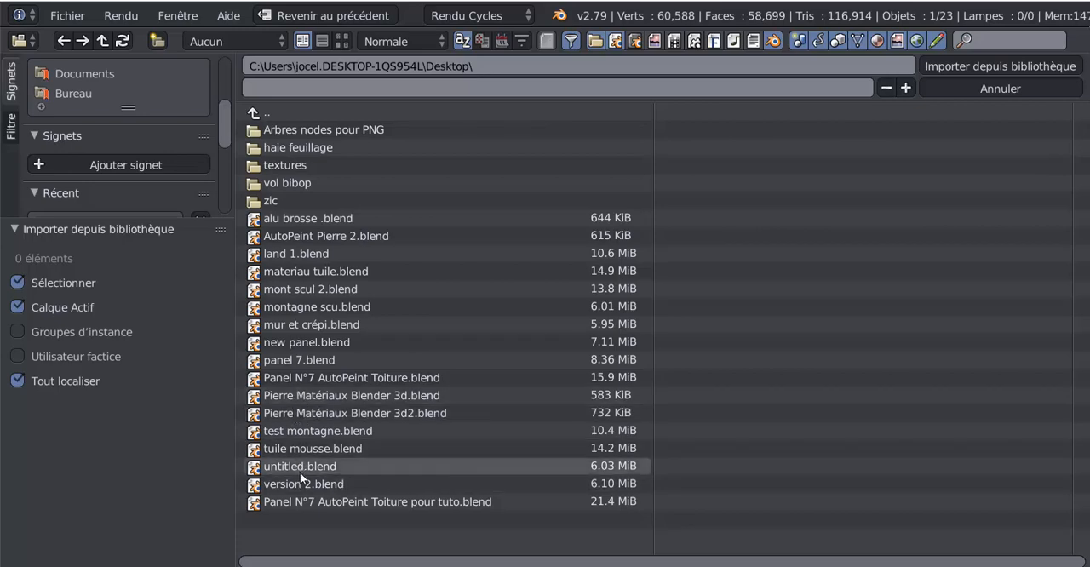
double_click(334, 378)
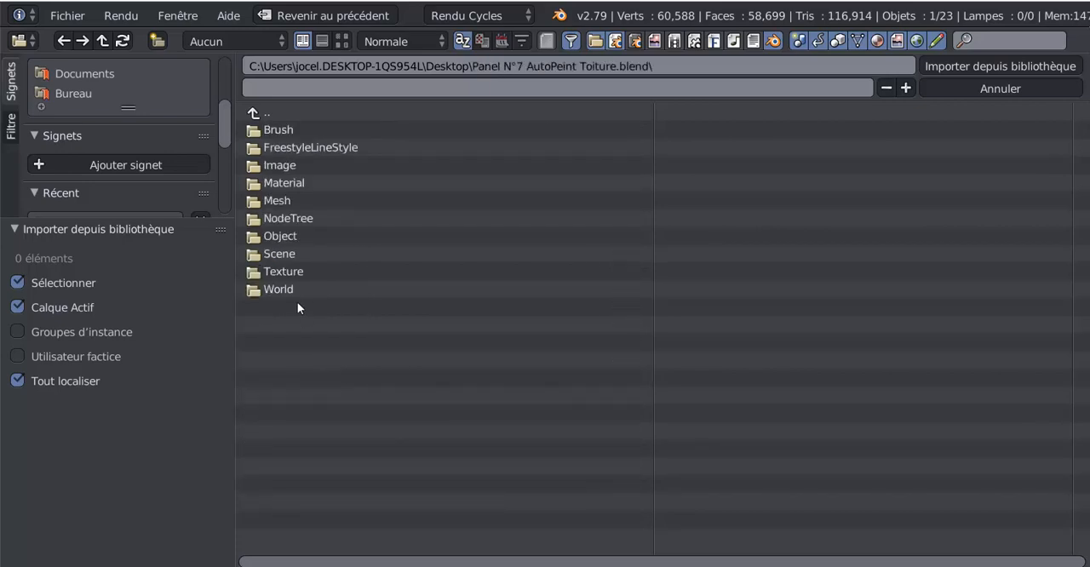
double_click(280, 184)
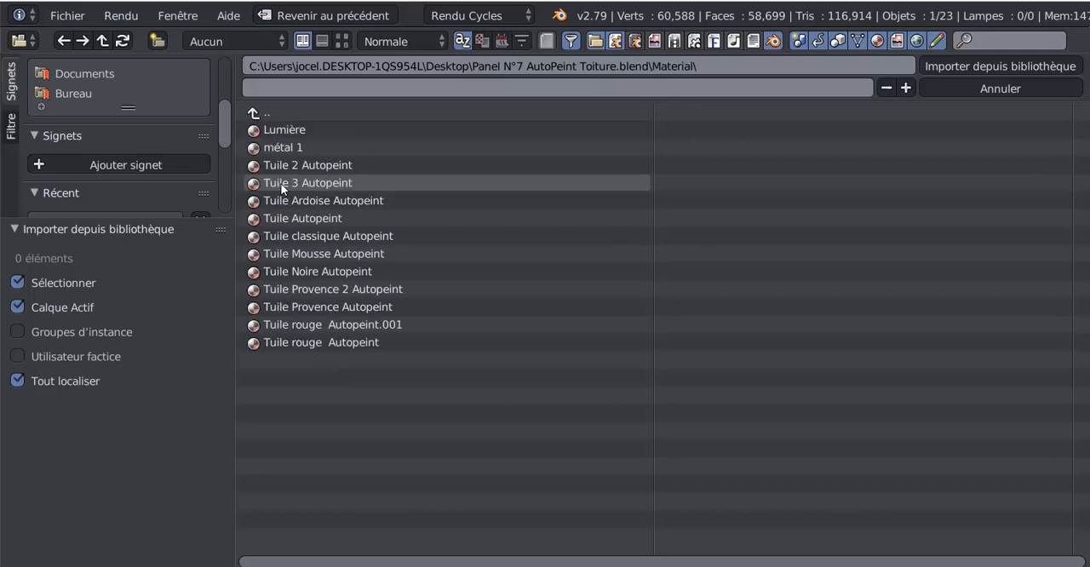
drag(449, 389, 269, 167)
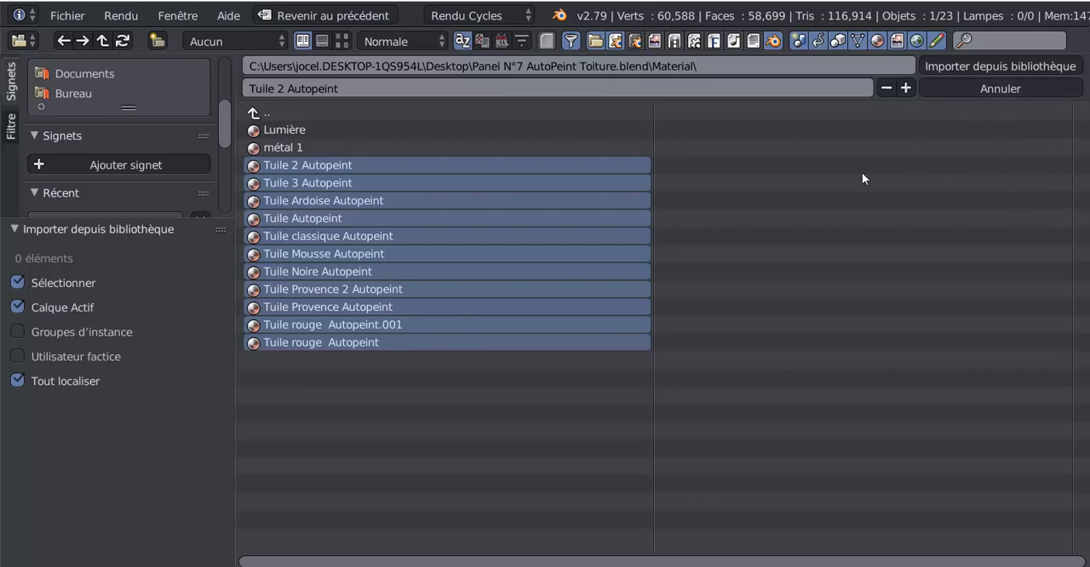
click(980, 87)
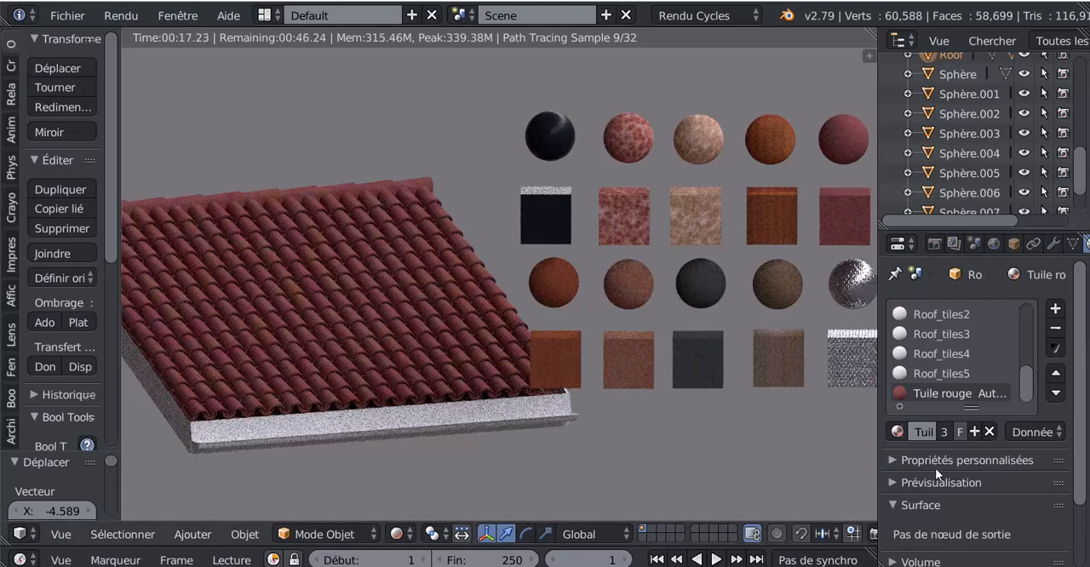
Step: Try Tuile Provence 2 Autopeint and Tuile Noire Autopeint in turn as the roof tile material
click(897, 432)
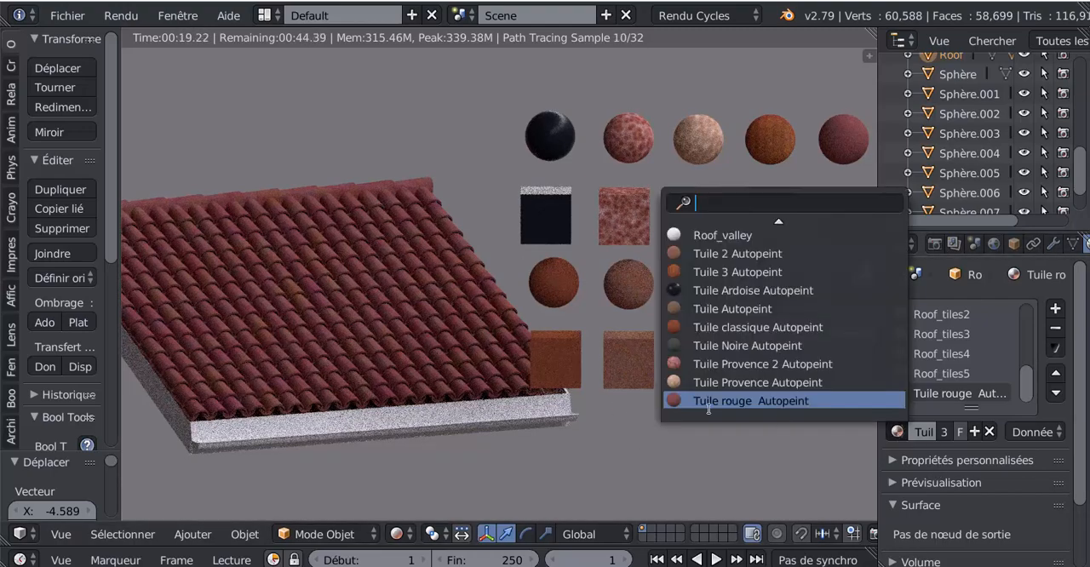
click(738, 363)
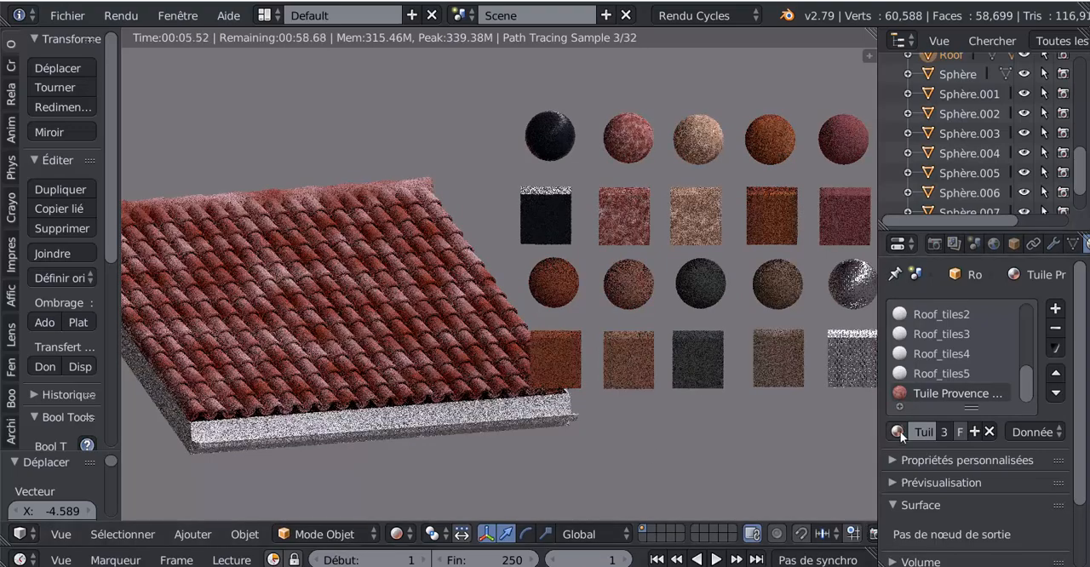
click(898, 431)
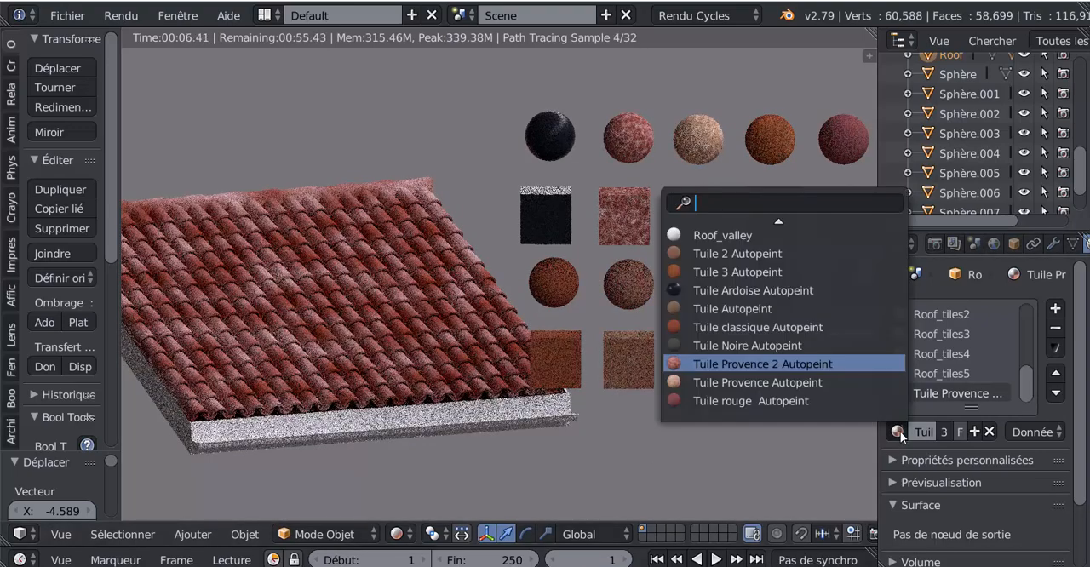
click(733, 346)
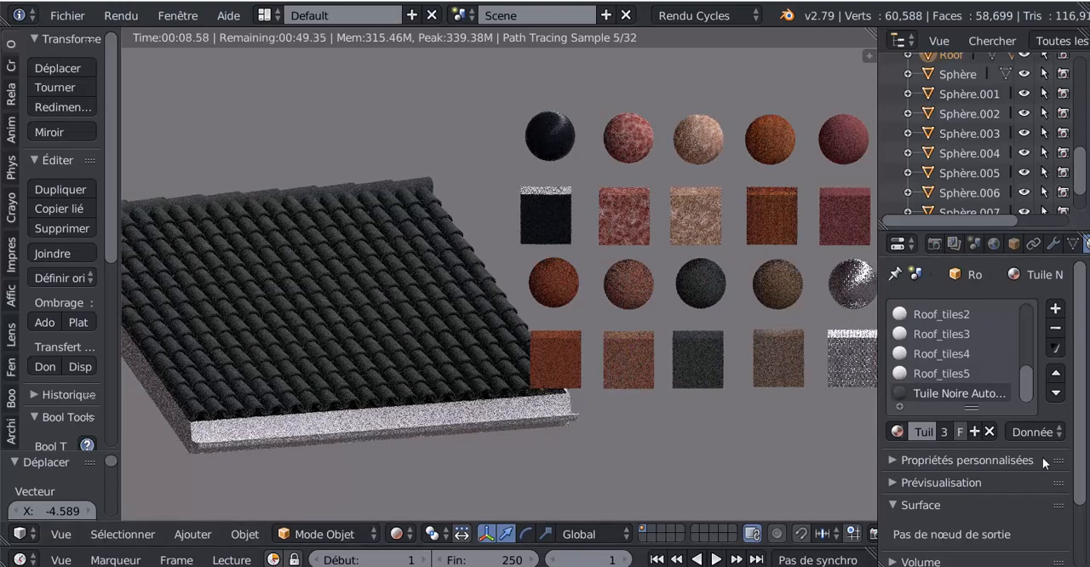
Step: Try Tuile classique Autopeint and the plain Tuile Autopeint in turn on the roof tiles
click(897, 432)
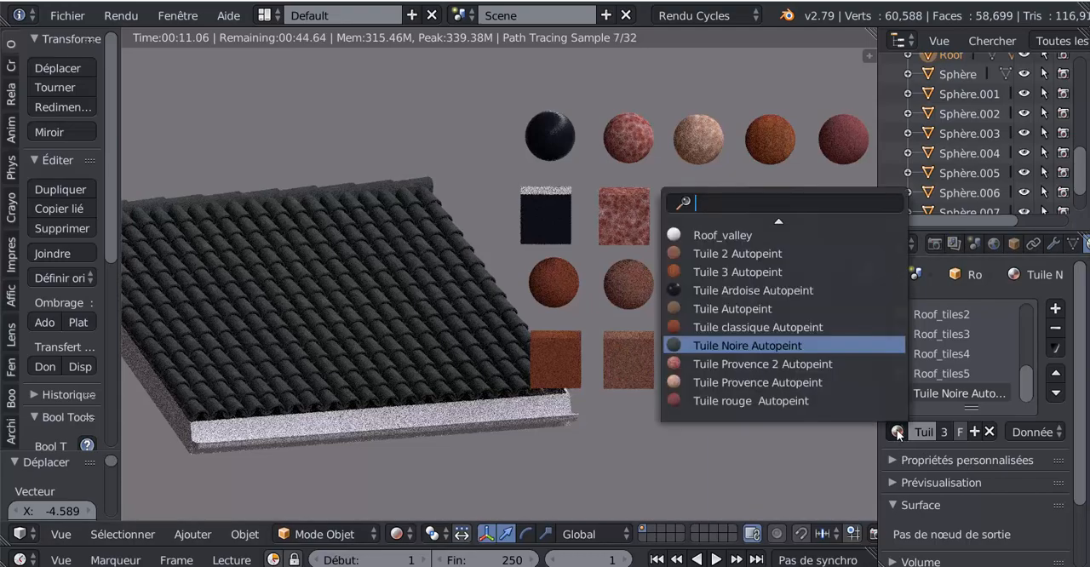
click(748, 327)
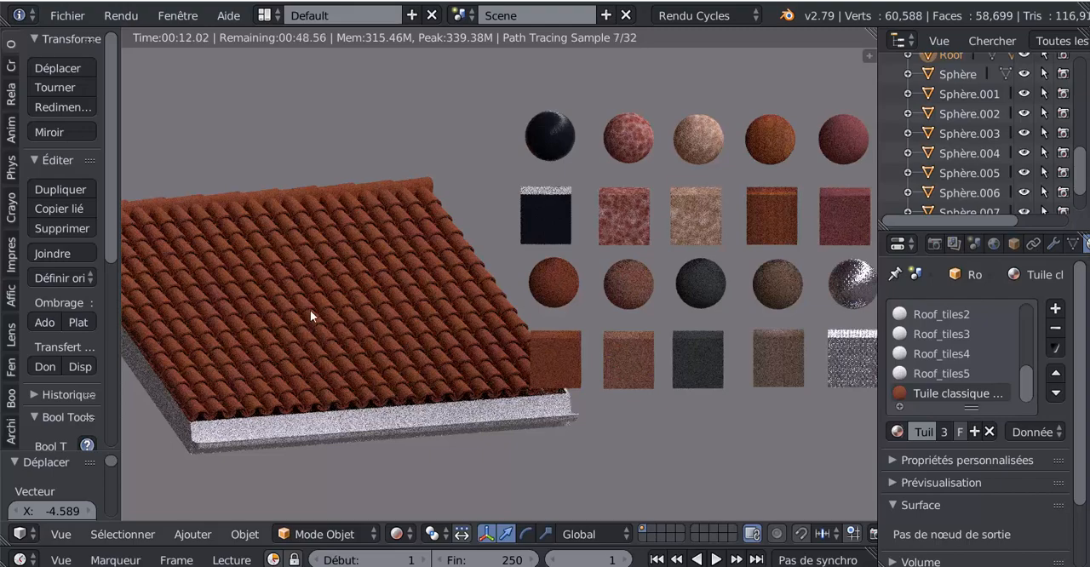
click(897, 432)
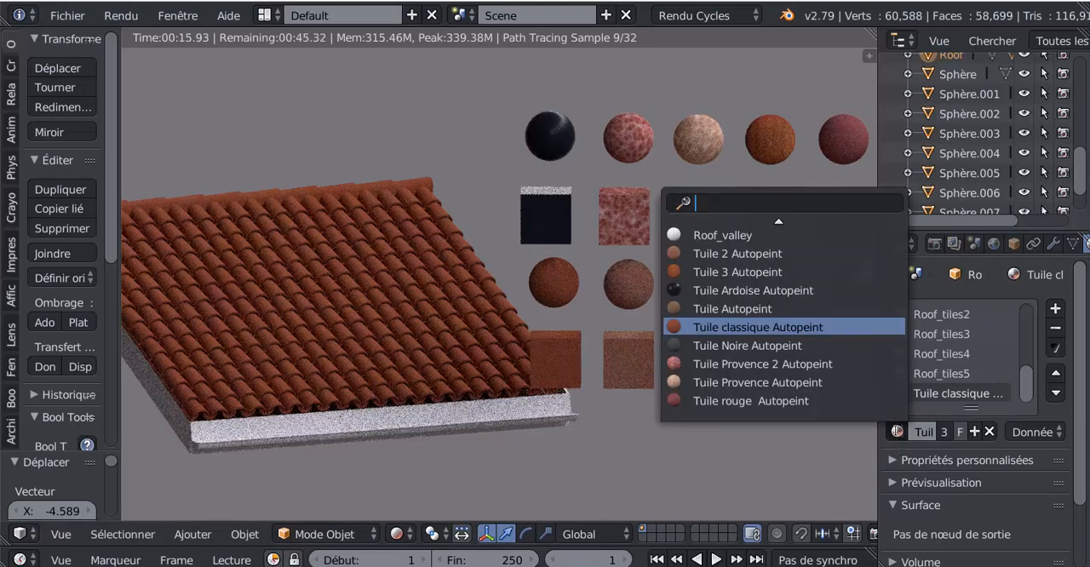
click(728, 309)
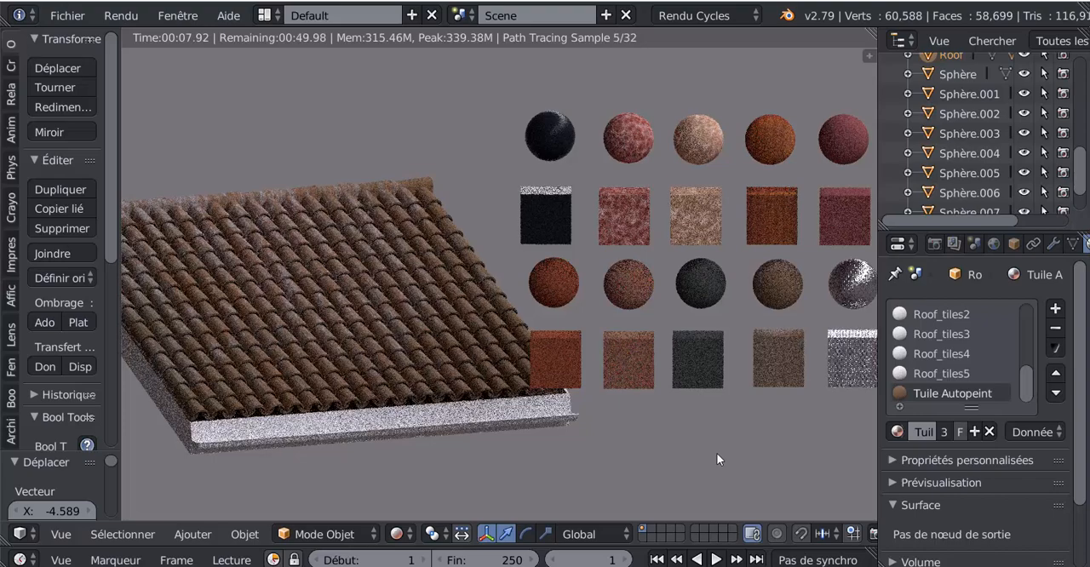
Step: Try Tuile Ardoise Autopeint and Tuile 3 Autopeint in turn on the roof tiles
click(898, 430)
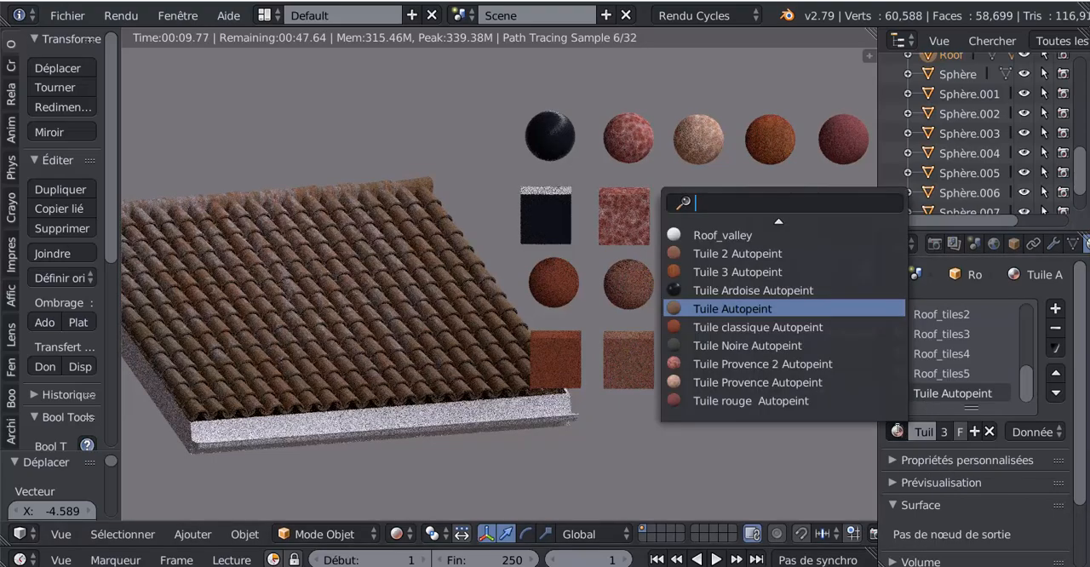
click(731, 291)
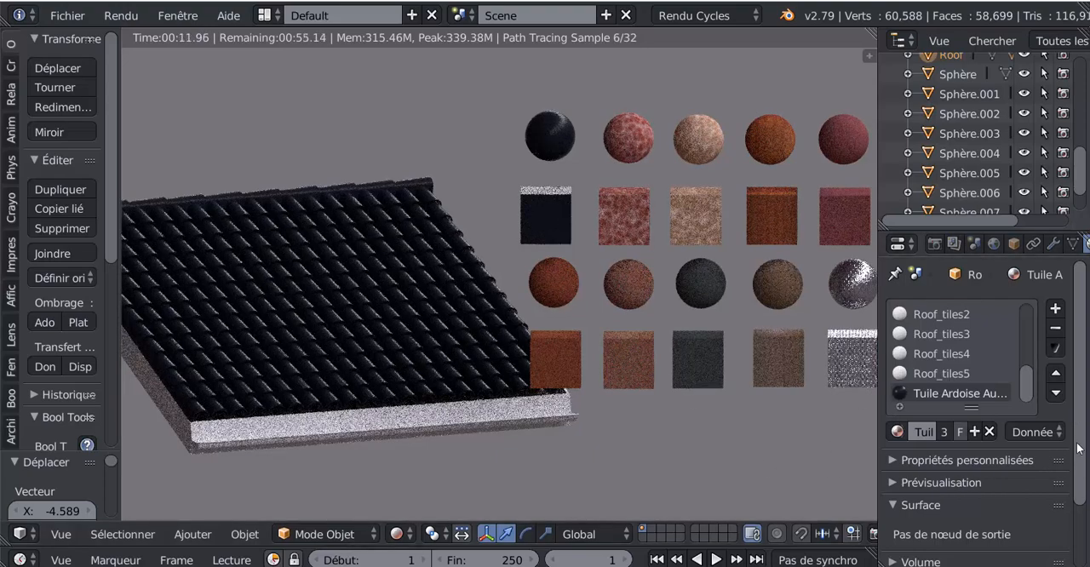
scroll(1080, 449, down, 3)
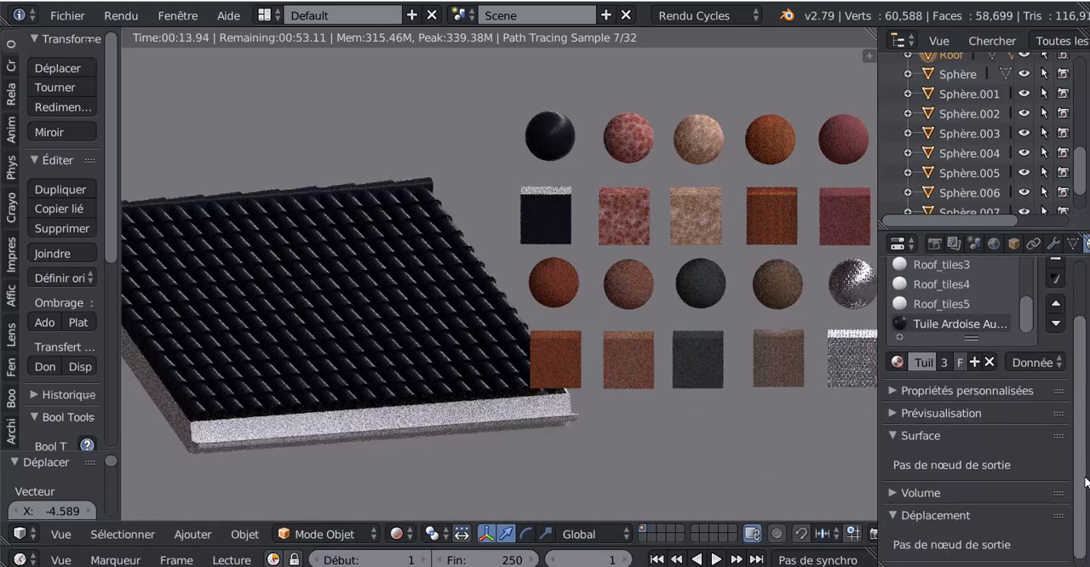
click(897, 363)
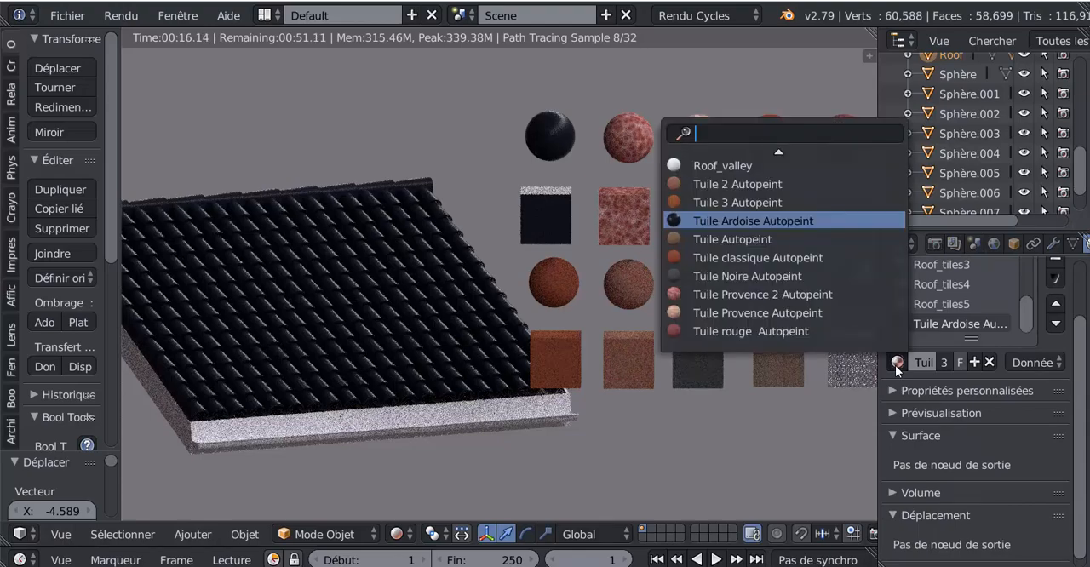
click(715, 203)
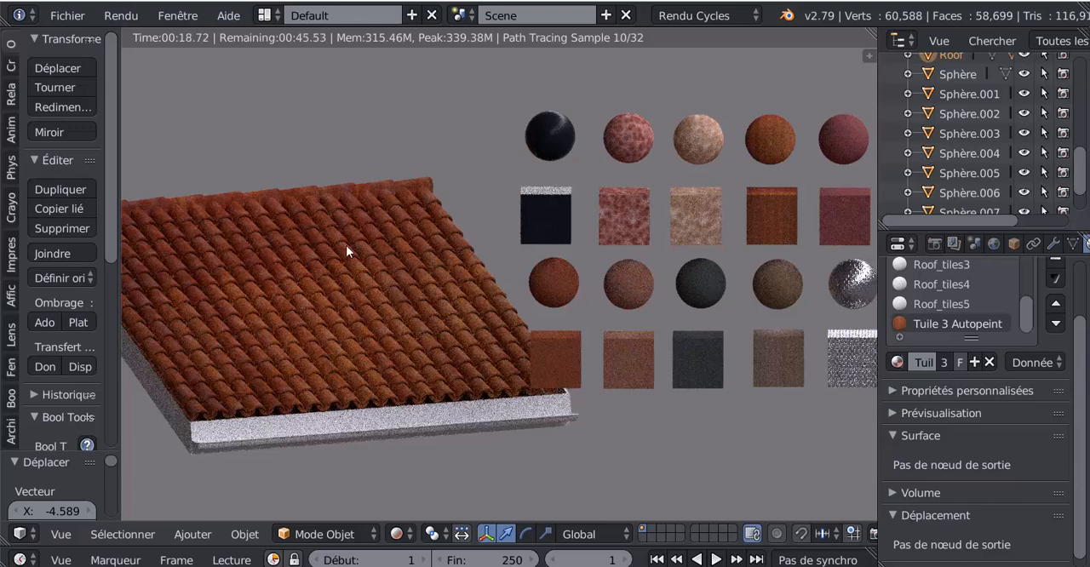
Step: Assign the Tuile 2 Autopeint material to the roof's tile slot
click(897, 363)
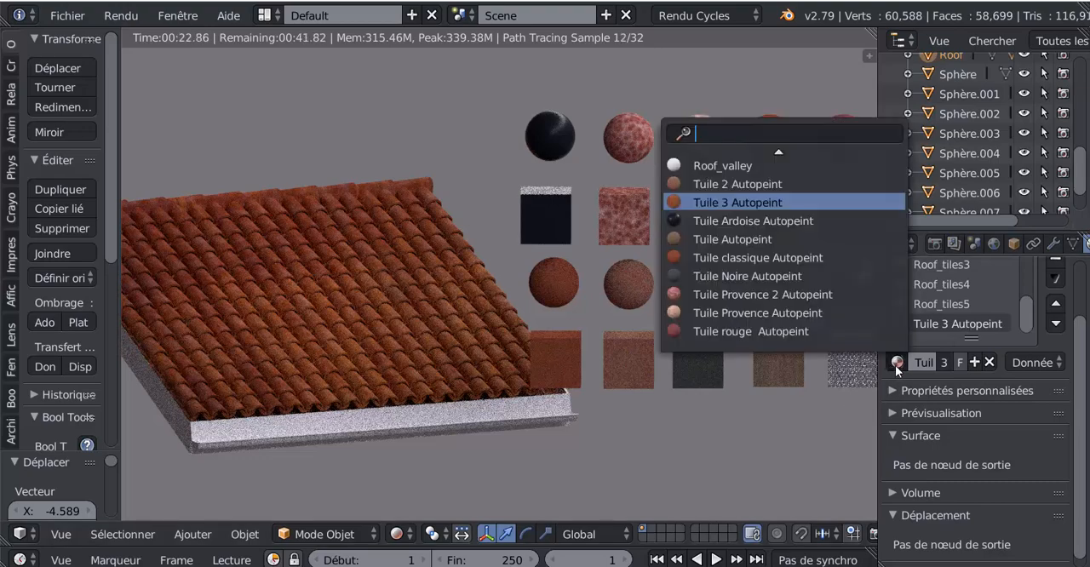
click(731, 185)
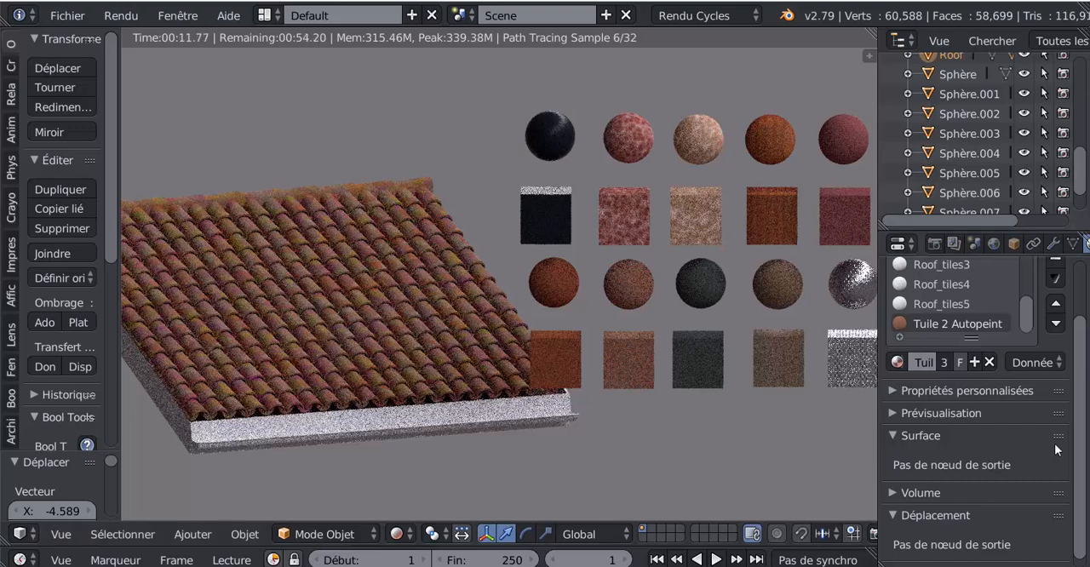
drag(1071, 439, 1076, 394)
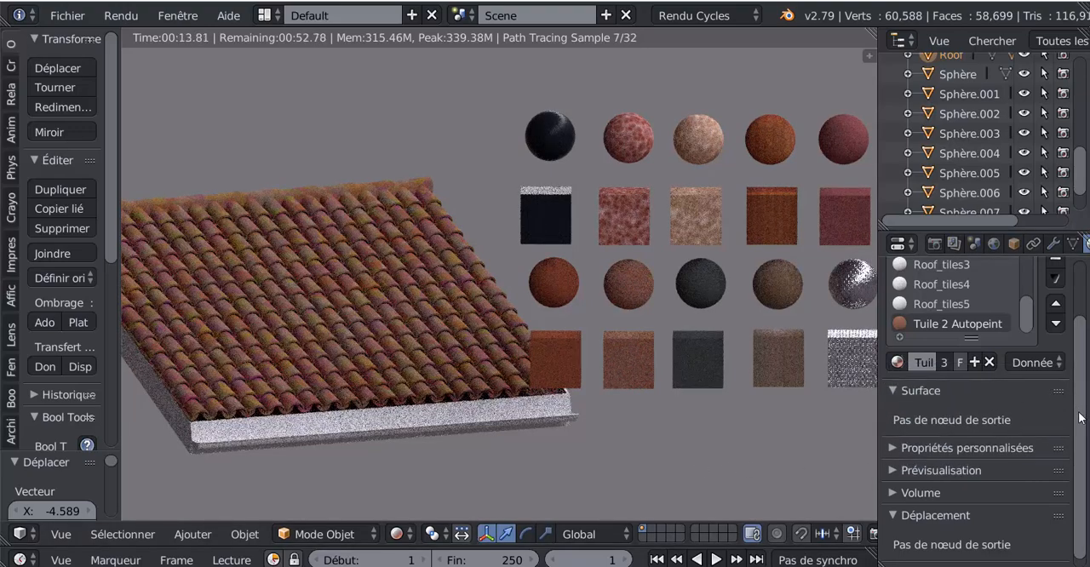
scroll(1075, 413, up, 3)
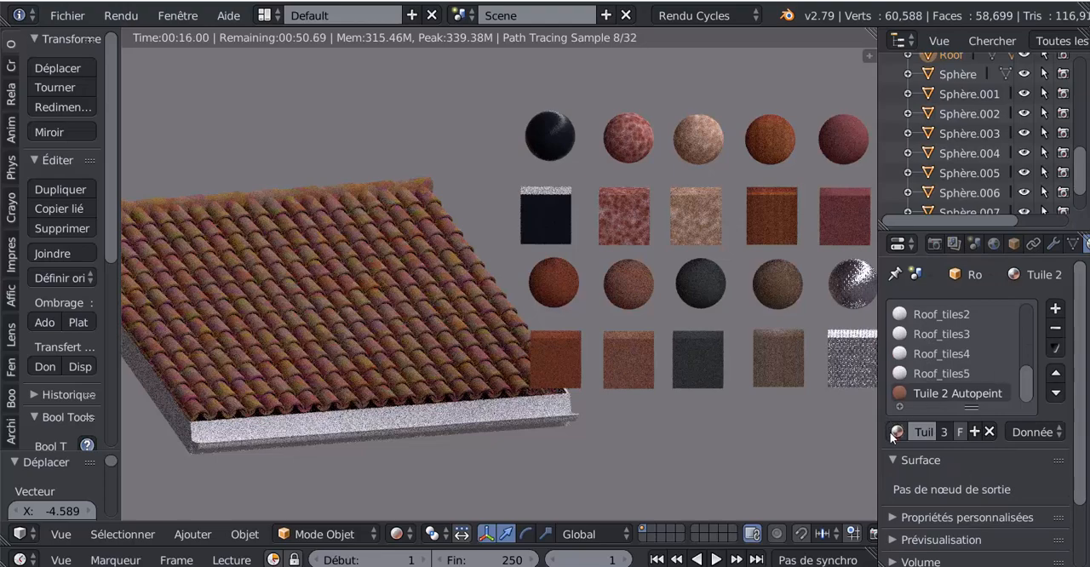
Step: Look through the scene's available roof materials without changing the roof's current one
click(896, 433)
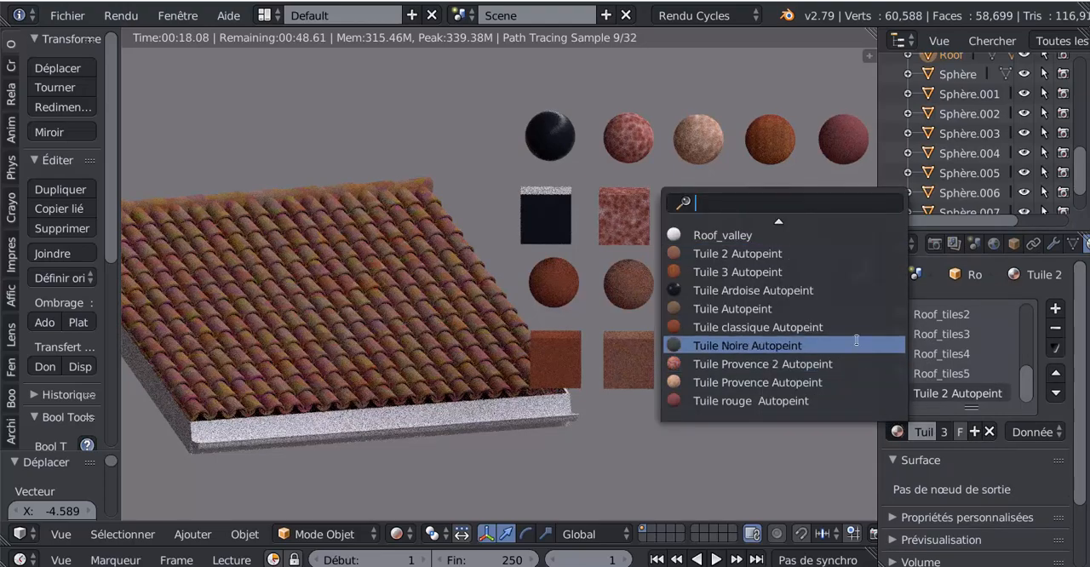
scroll(846, 336, down, 4)
scroll(847, 338, up, 6)
scroll(847, 337, up, 9)
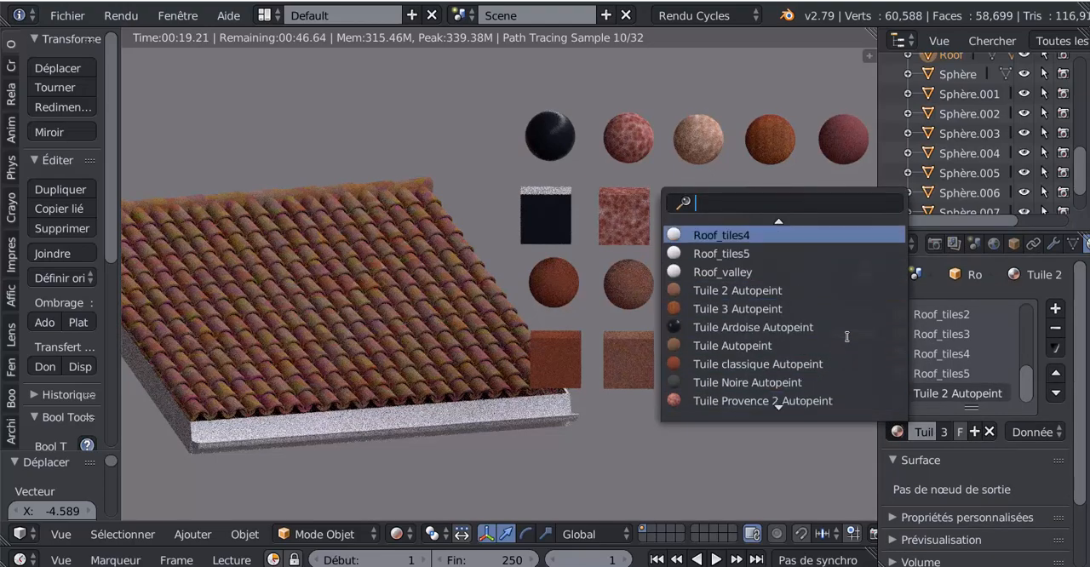
scroll(847, 337, up, 5)
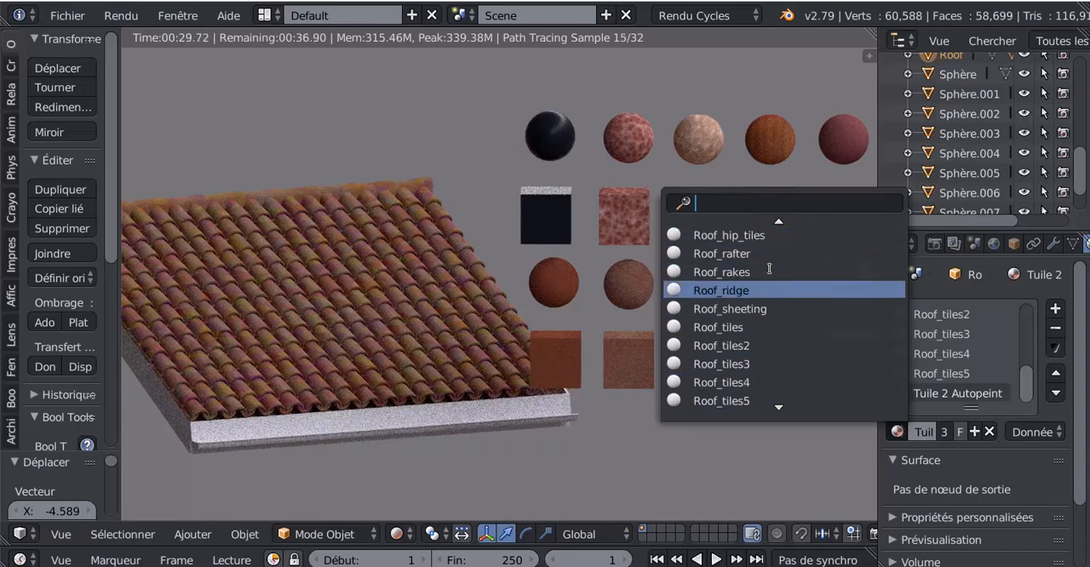
key(Escape)
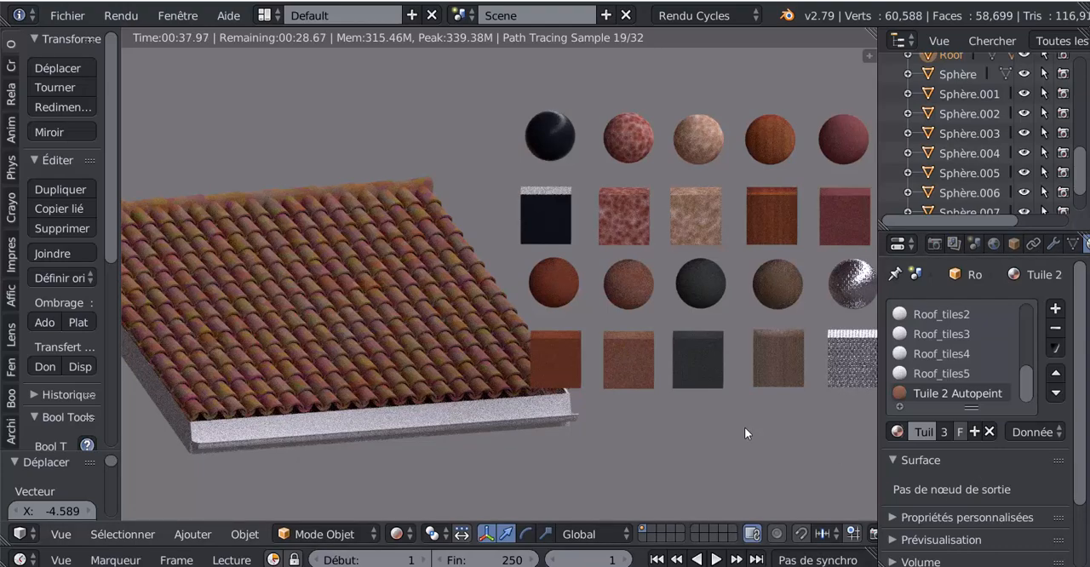
Step: Assign the Tuile Provence Autopeint material to the roof's tile slot and widen the properties area to show its full name
click(898, 432)
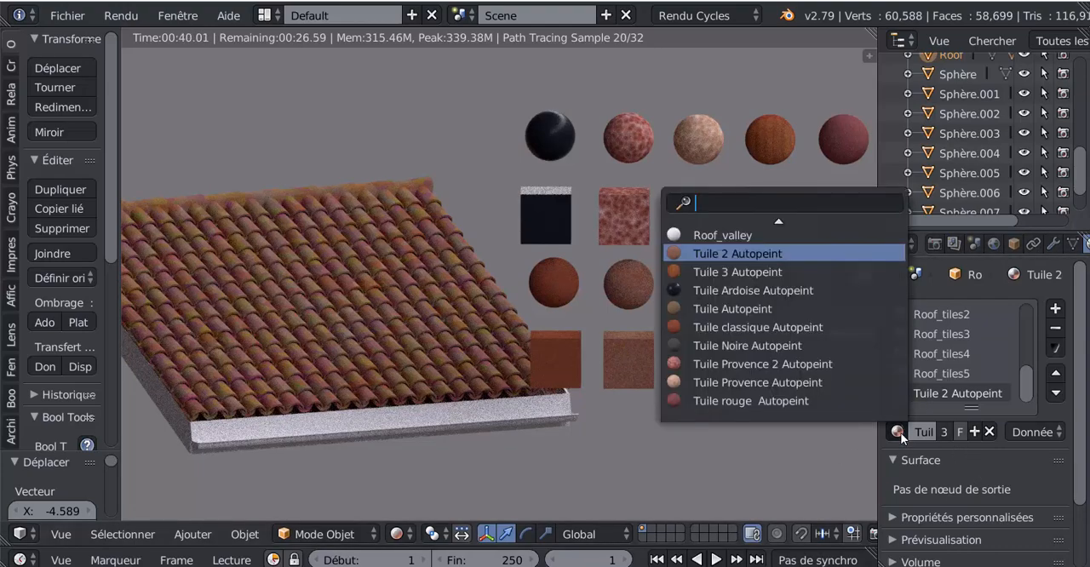
click(811, 385)
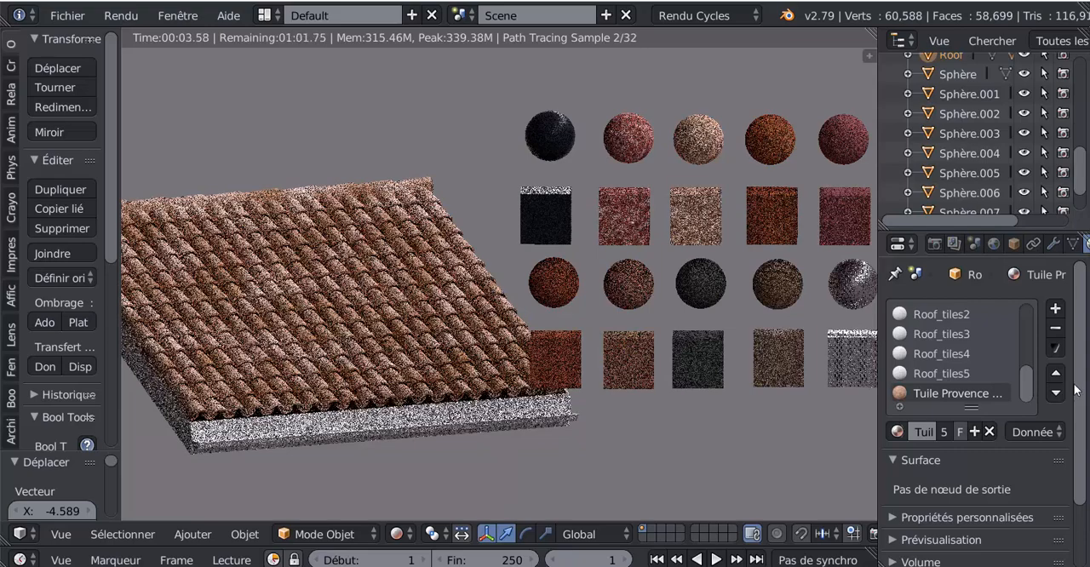
scroll(980, 401, down, 2)
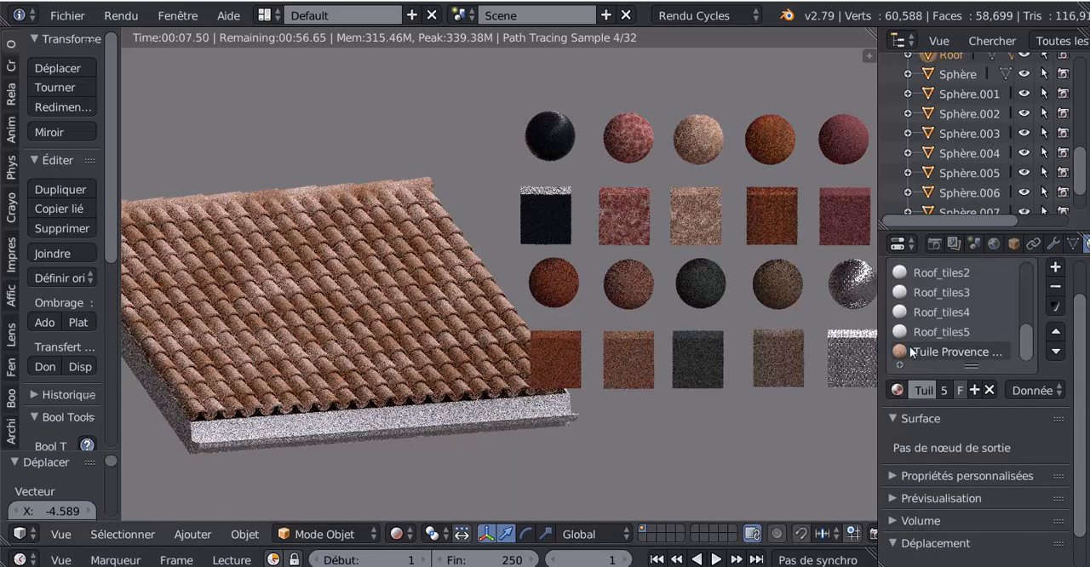
scroll(1081, 426, down, 2)
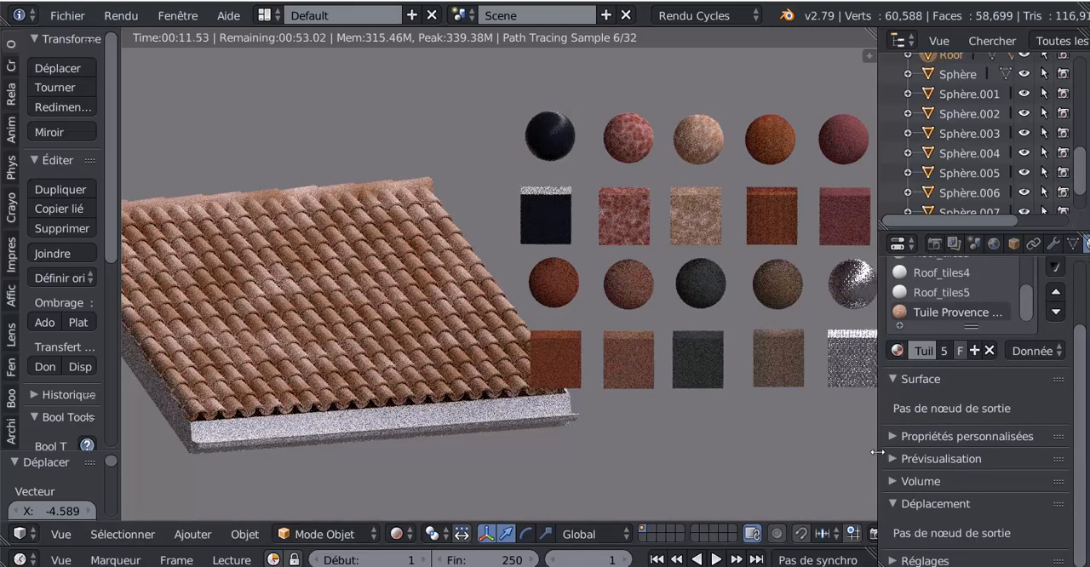
drag(878, 452, 840, 452)
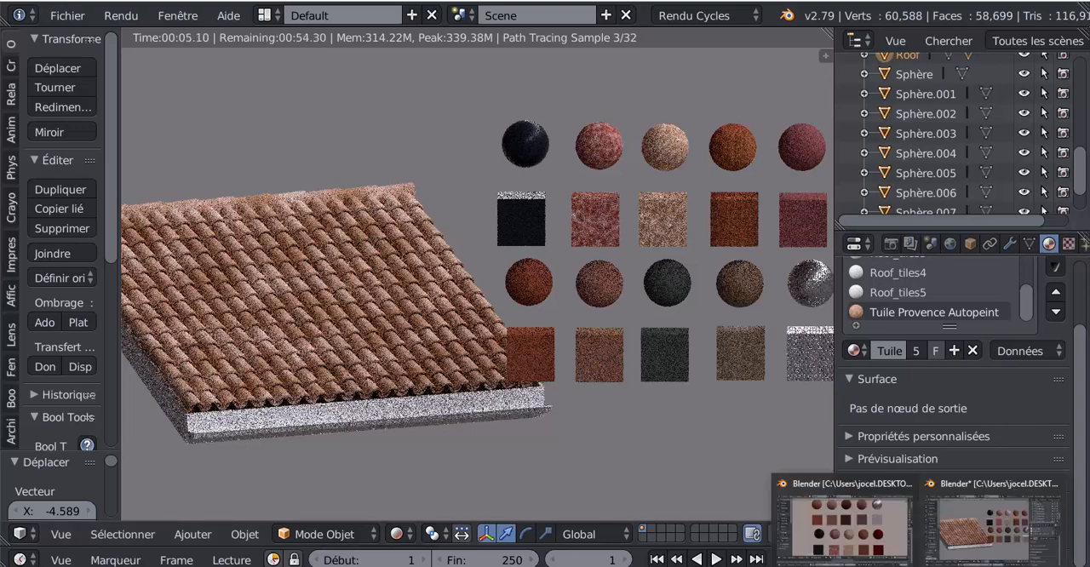
Step: Switch to the other Blender window with the material sample spheres and squares, and widen its properties area
click(856, 544)
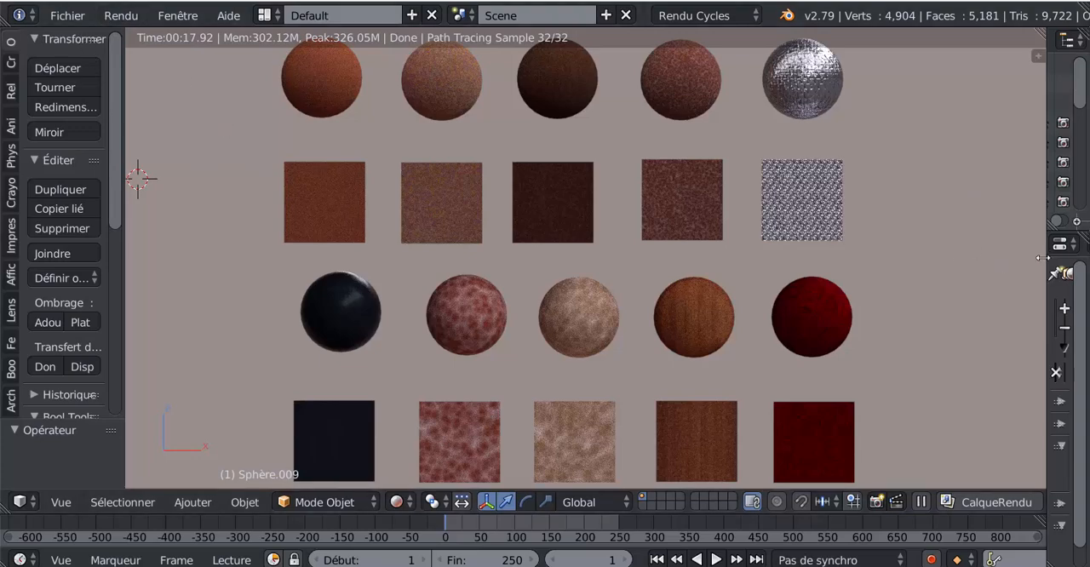
drag(1043, 258, 917, 261)
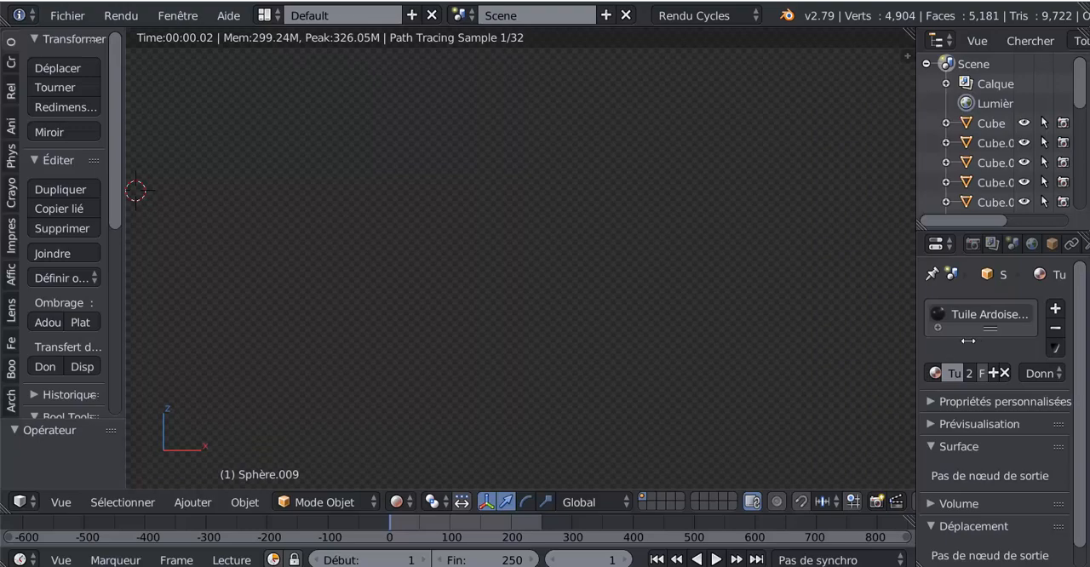
click(735, 335)
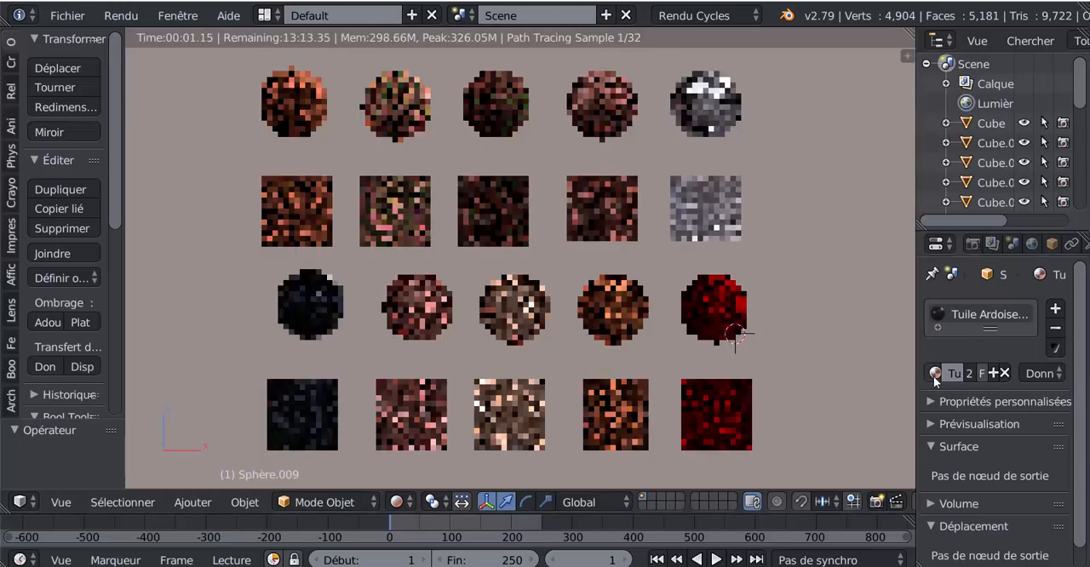
Step: Examine the available materials, the selected sphere's material settings and the rendered sample spheres and squares up close
click(936, 375)
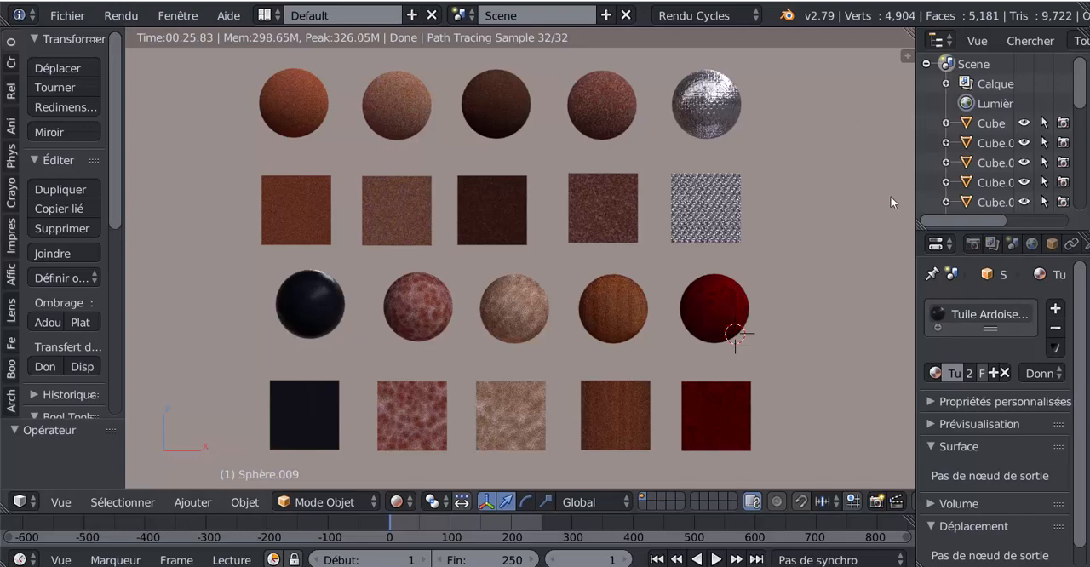
scroll(1082, 328, down, 1)
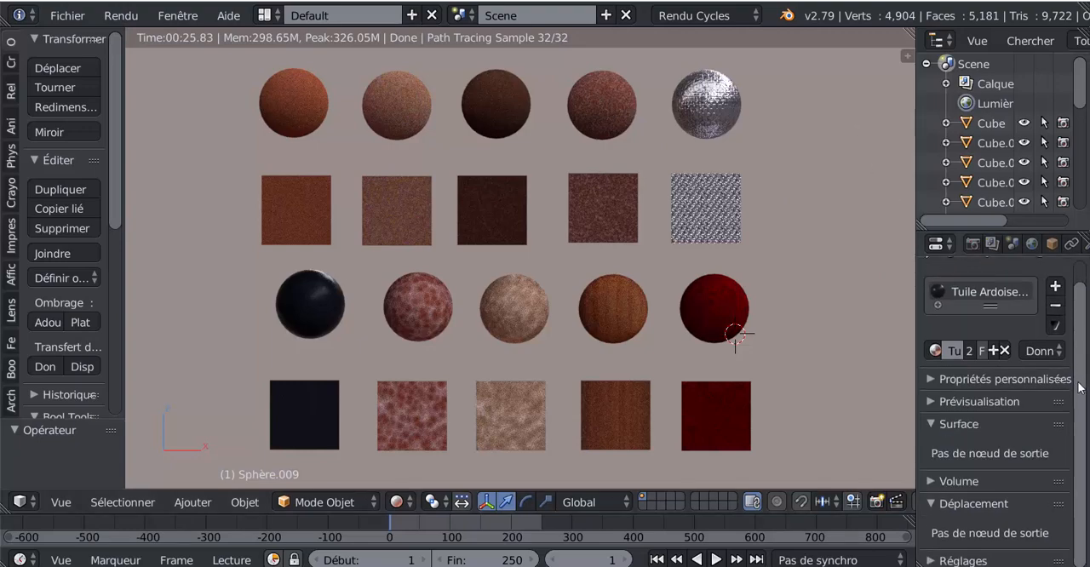
scroll(1078, 387, up, 1)
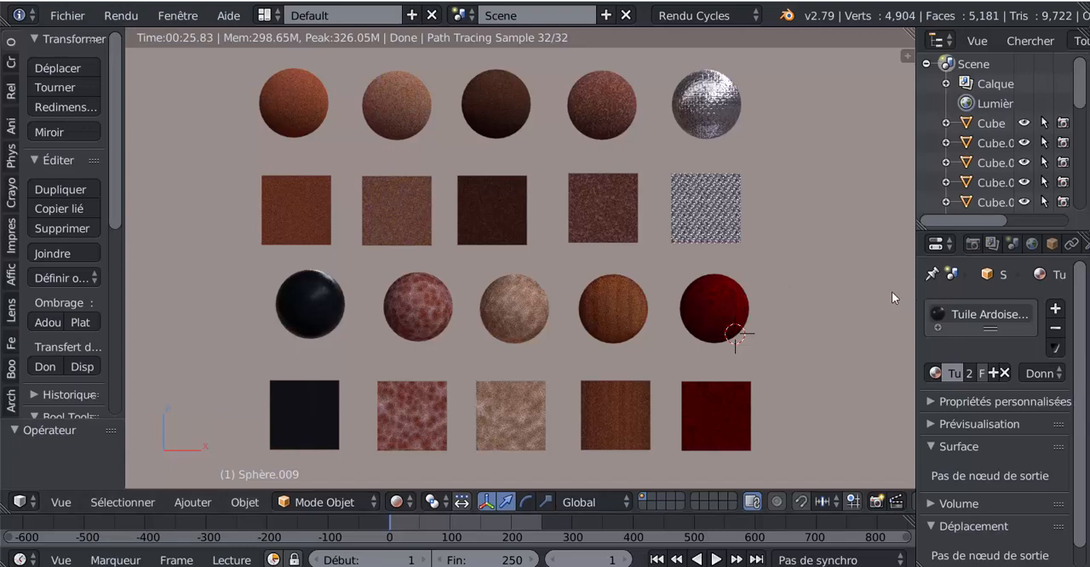
scroll(849, 318, up, 1)
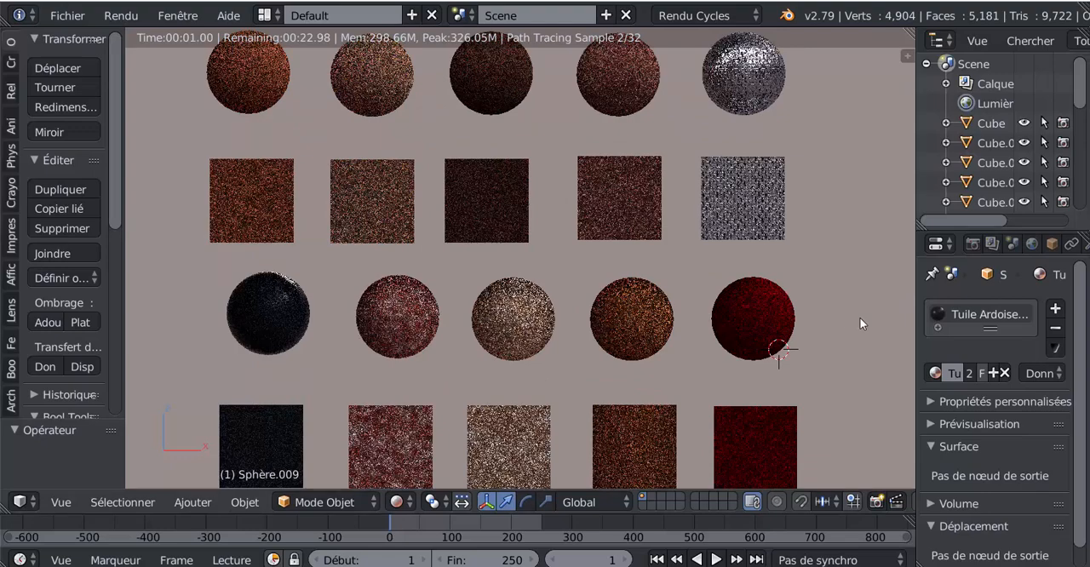
scroll(1079, 339, down, 1)
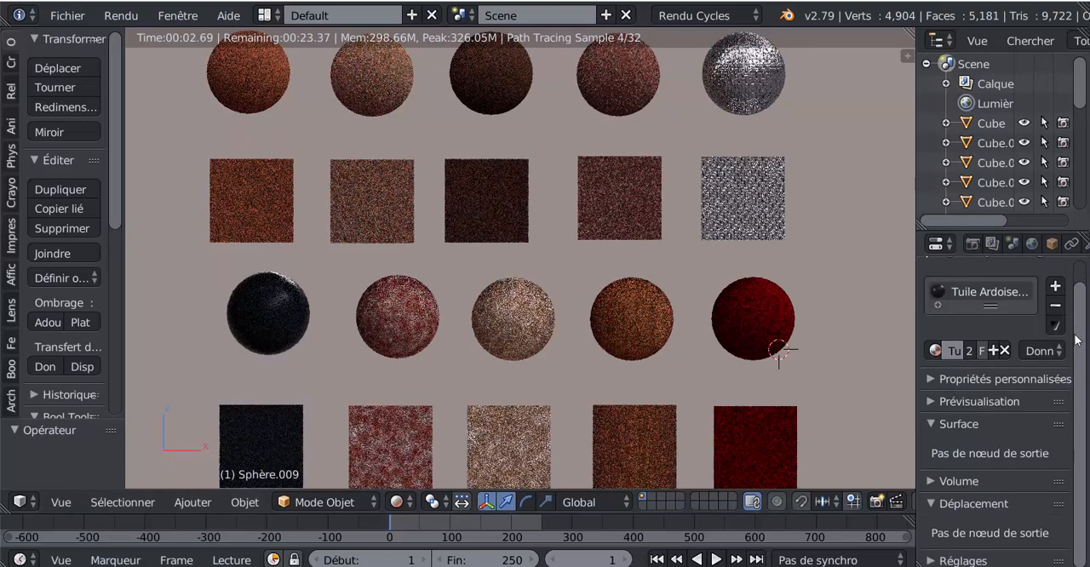
scroll(1056, 328, up, 1)
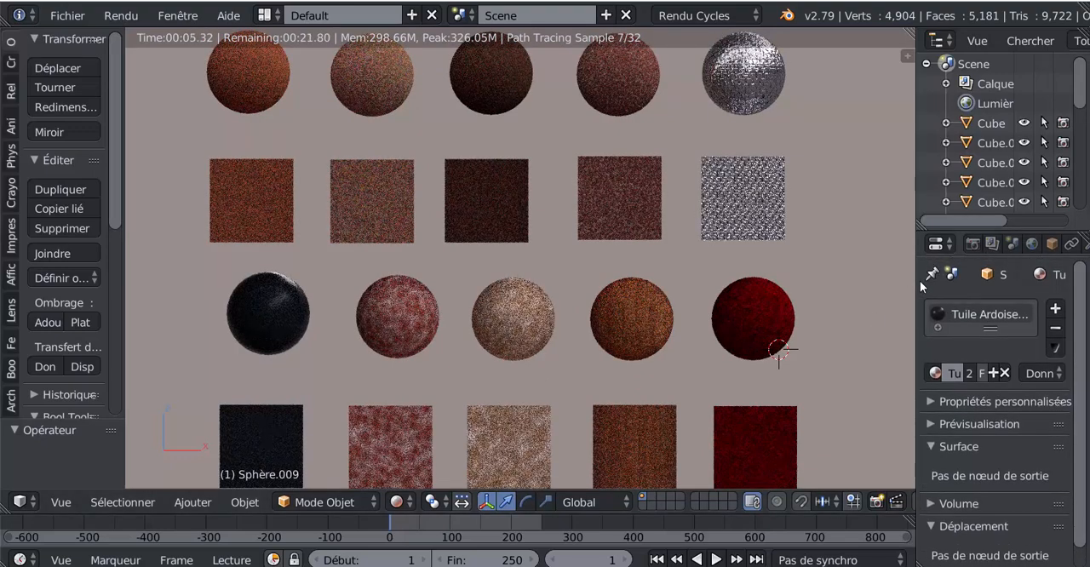
scroll(883, 300, down, 1)
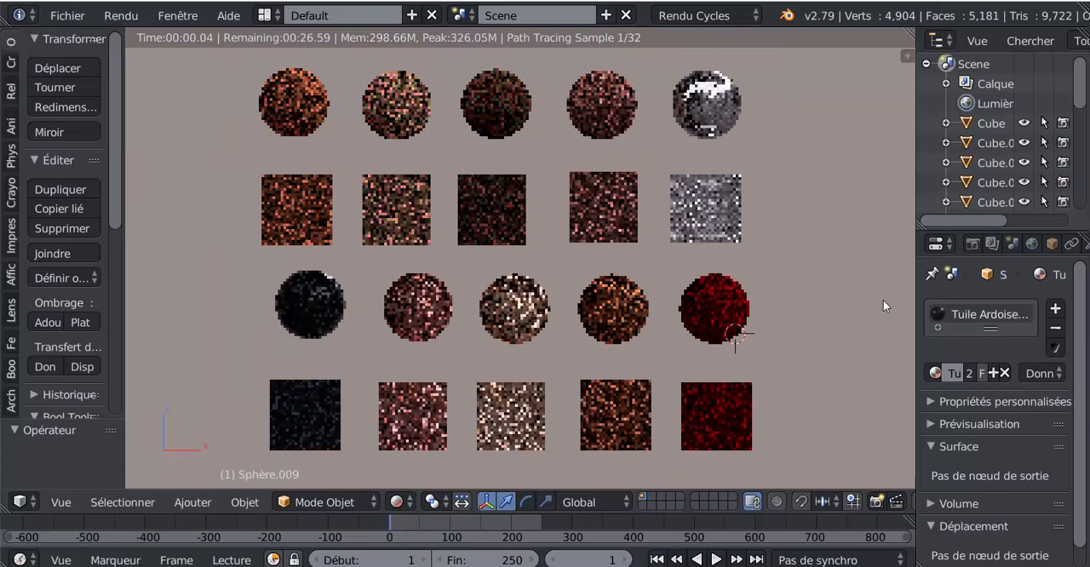
scroll(883, 300, up, 1)
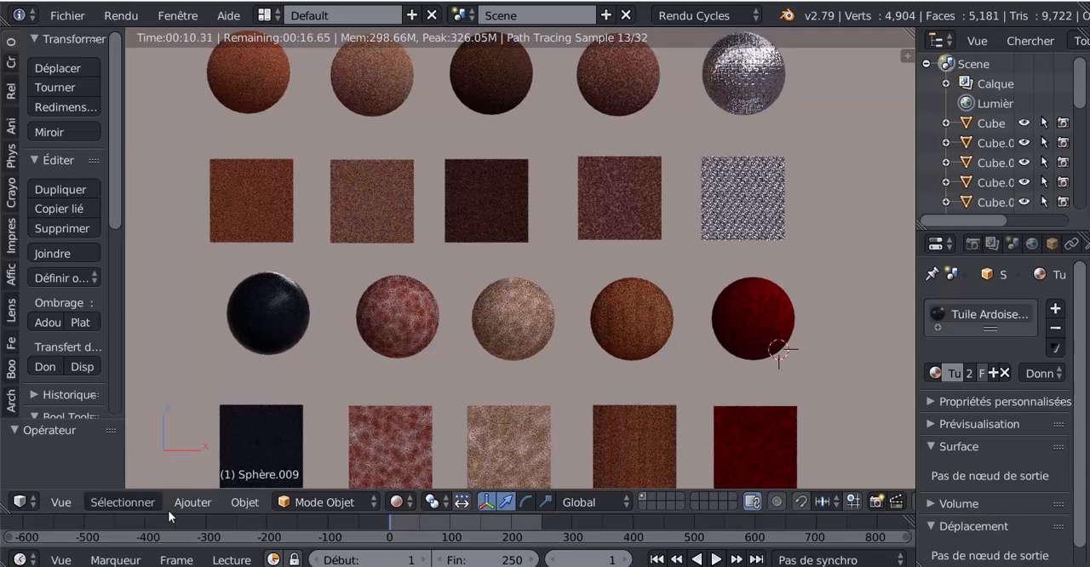
click(190, 506)
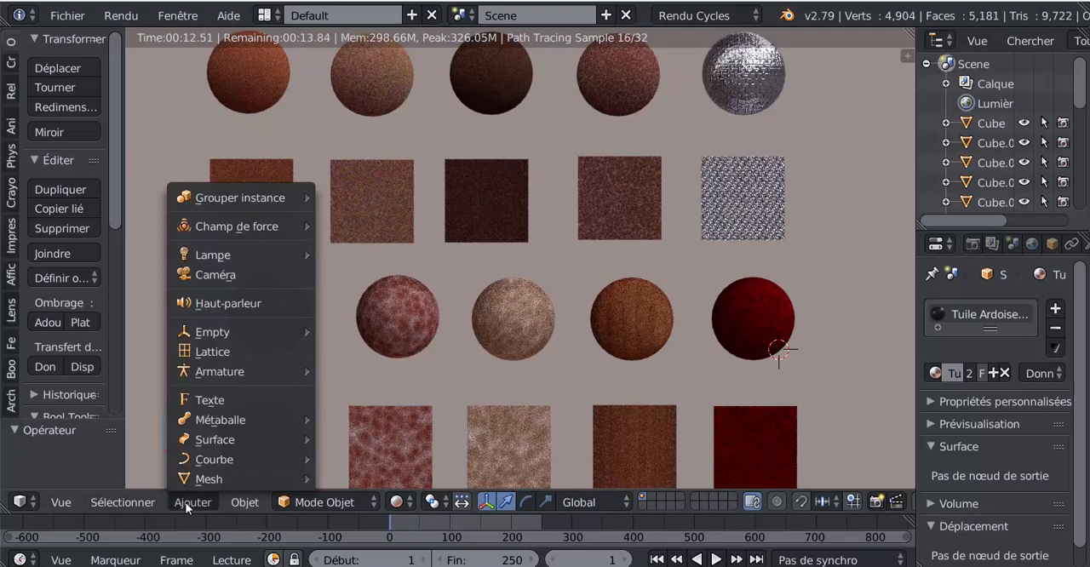
mouse_move(196, 475)
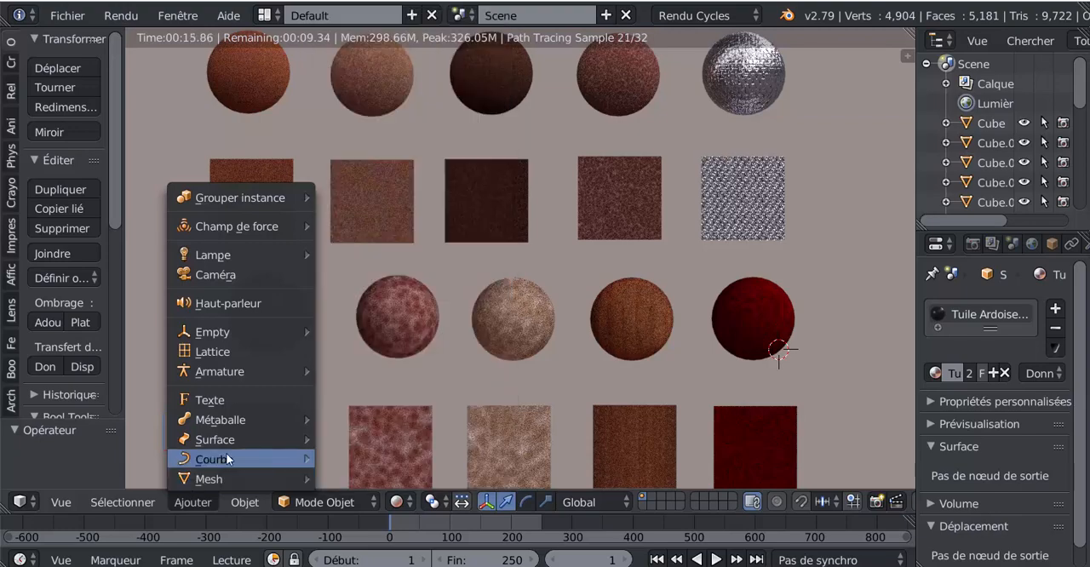
mouse_move(369, 474)
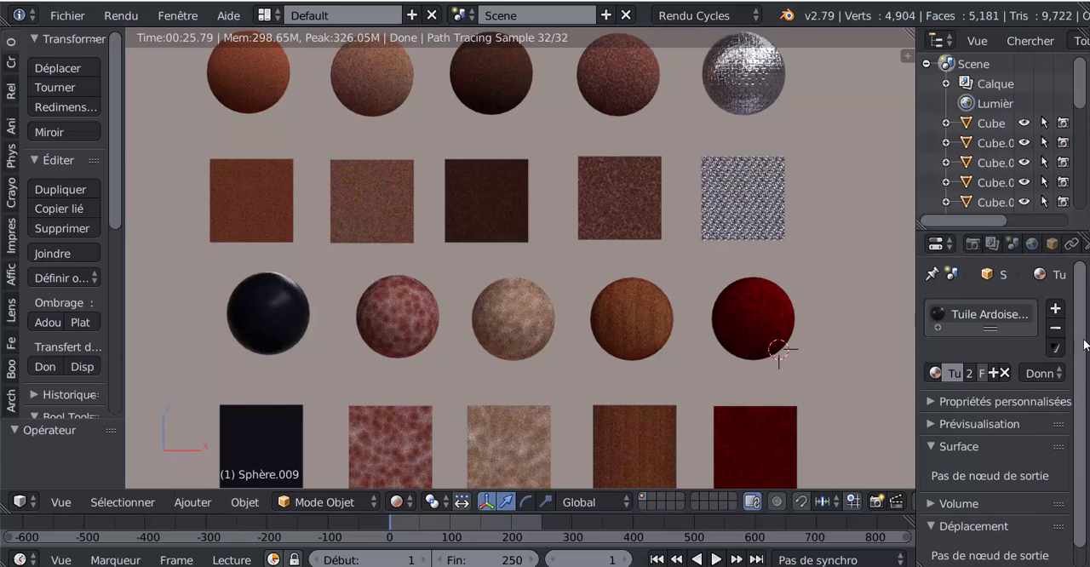
scroll(1086, 357, down, 1)
scroll(1086, 358, up, 1)
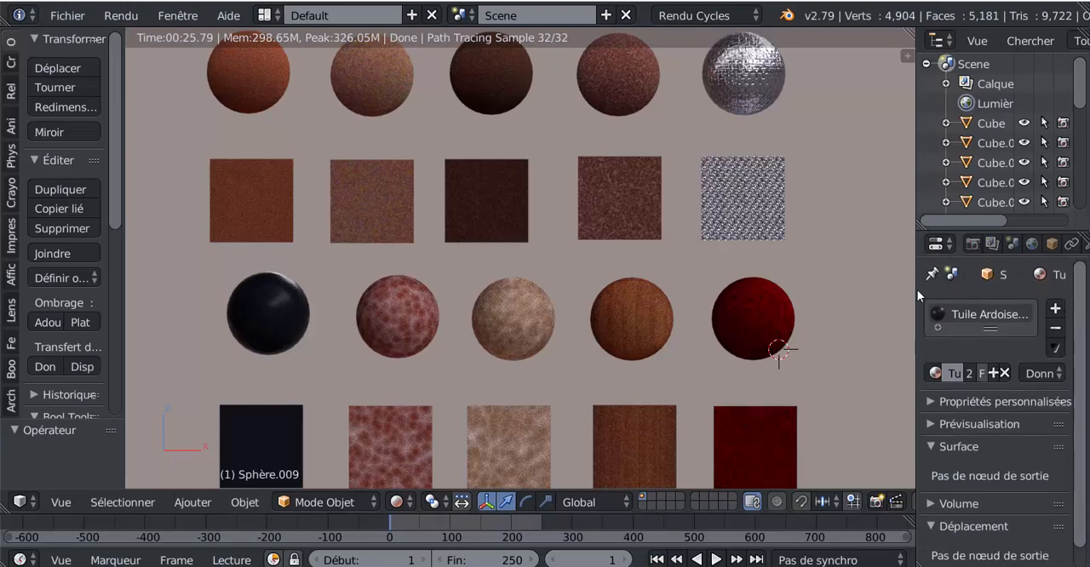